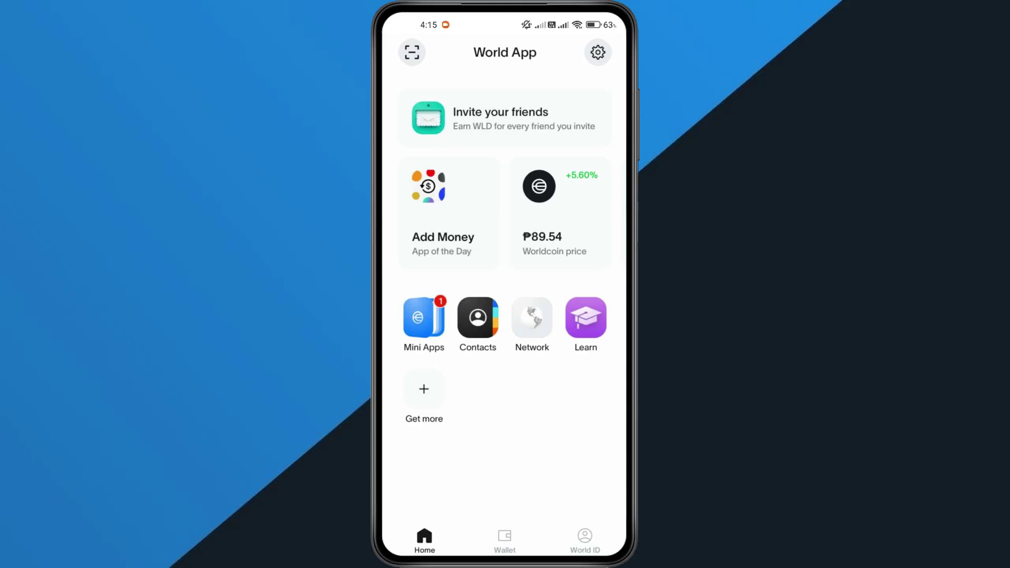
Close World App, cancel its uninstall prompt, and bring up its Play Store listing.
left_click_drag(505, 557, 505, 355)
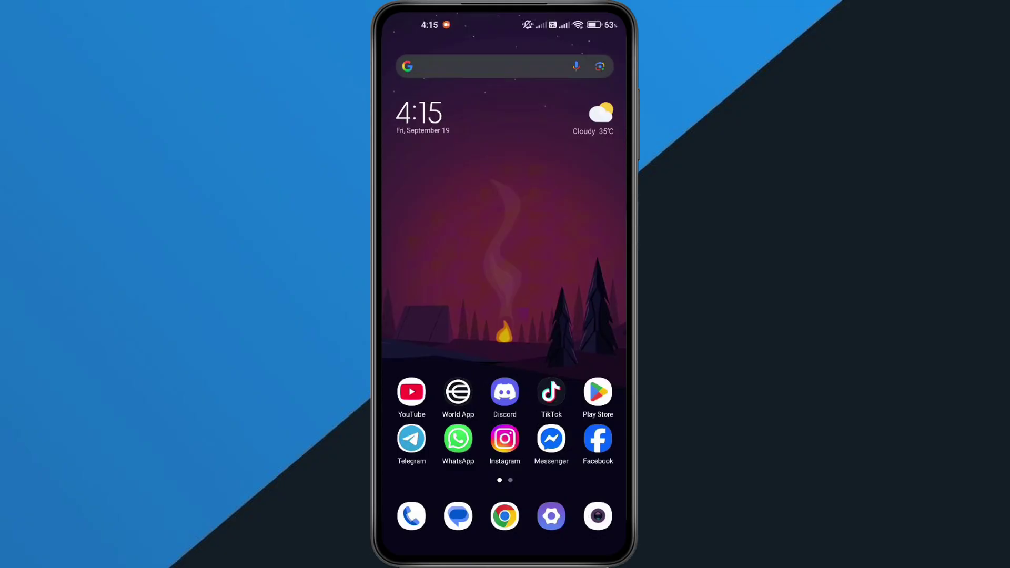
left_click(458, 392)
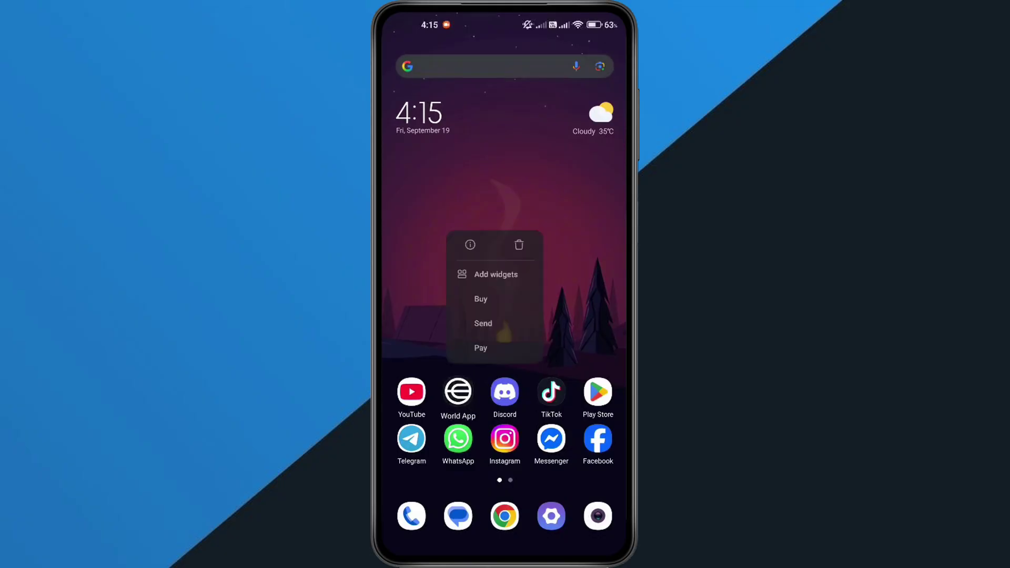
left_click(537, 208)
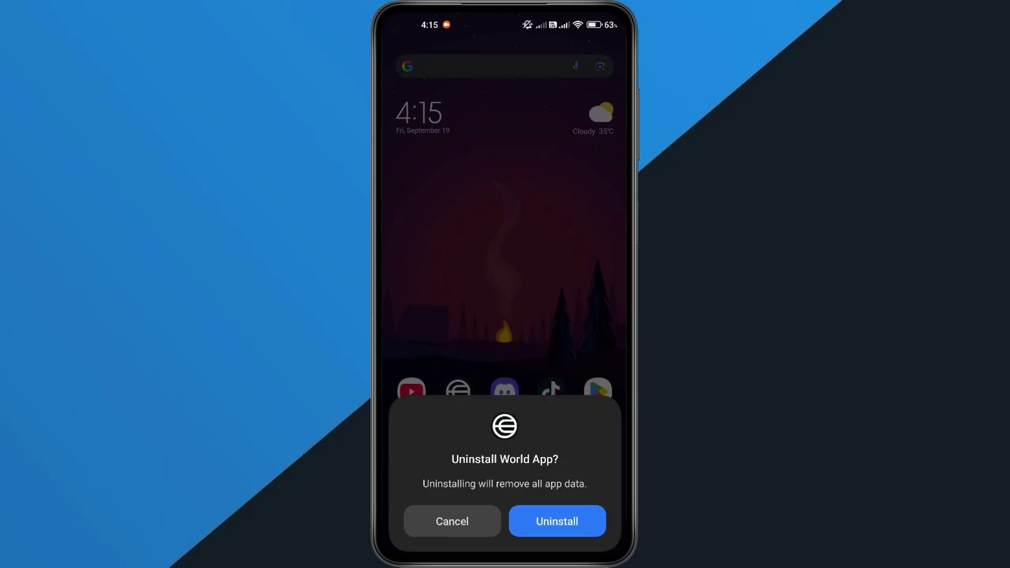
left_click(557, 521)
left_click(597, 392)
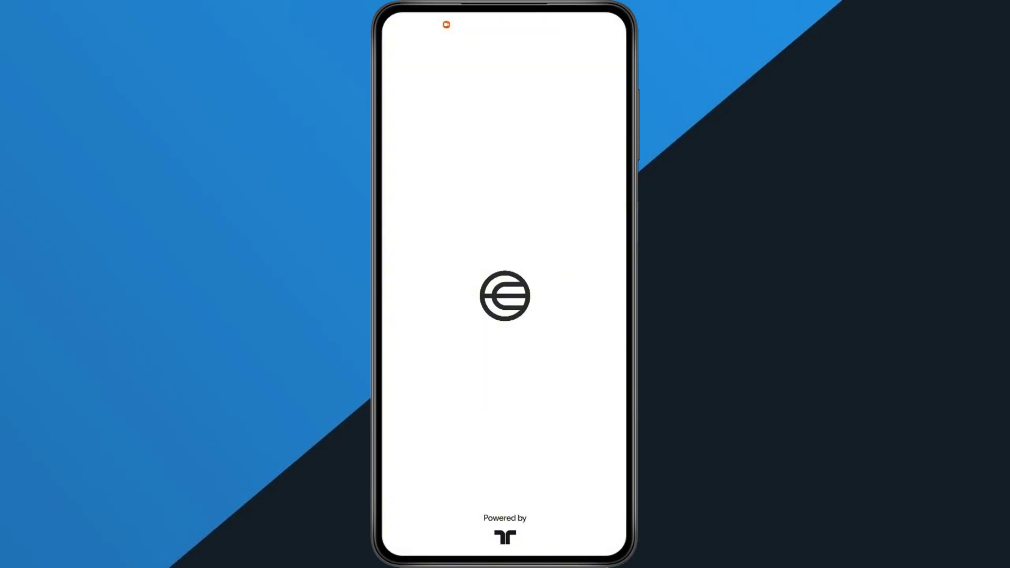
Get past the Hello screen, accept the user terms and privacy notice, and sign up.
left_click(505, 527)
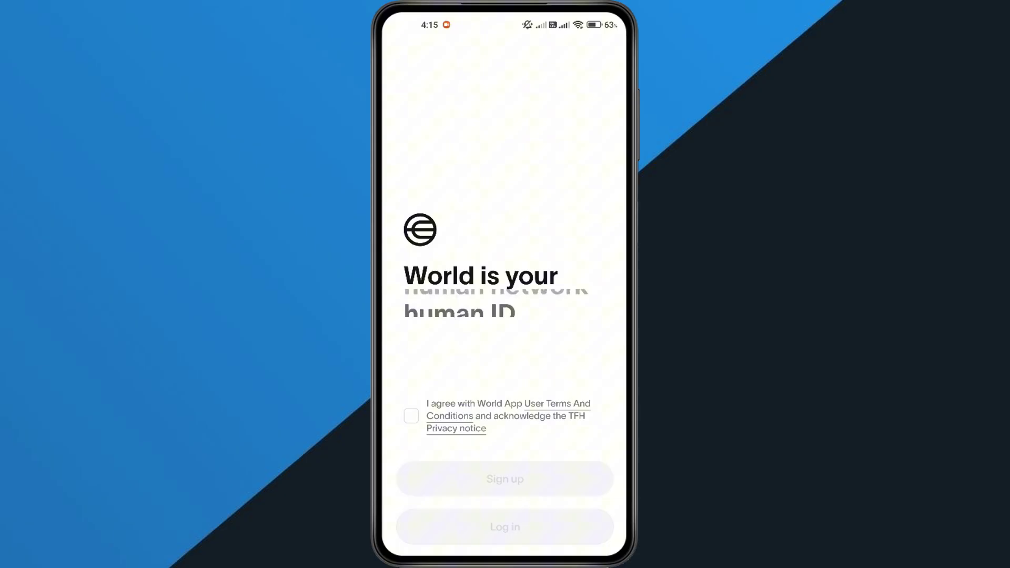
left_click(411, 416)
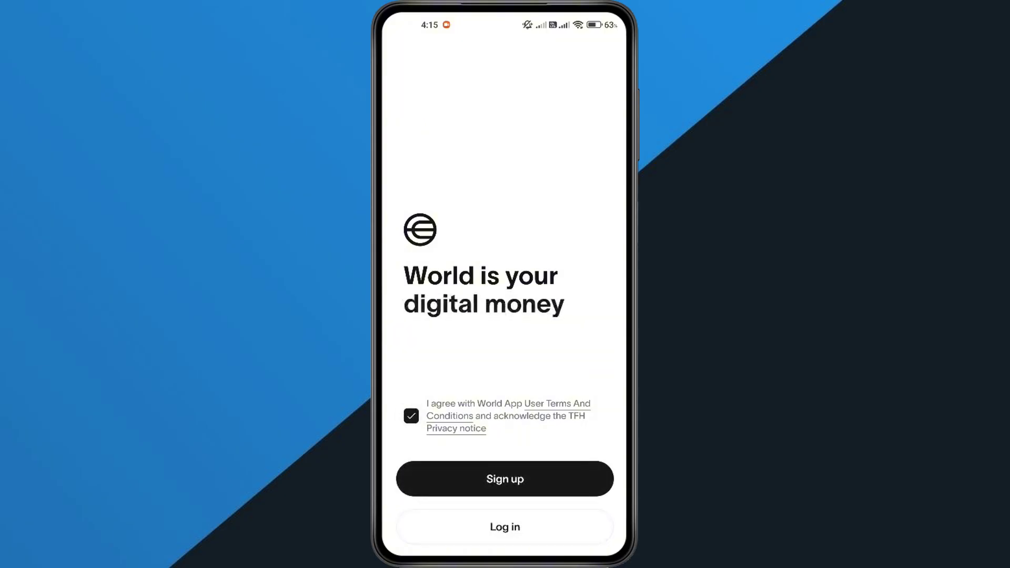
left_click(505, 478)
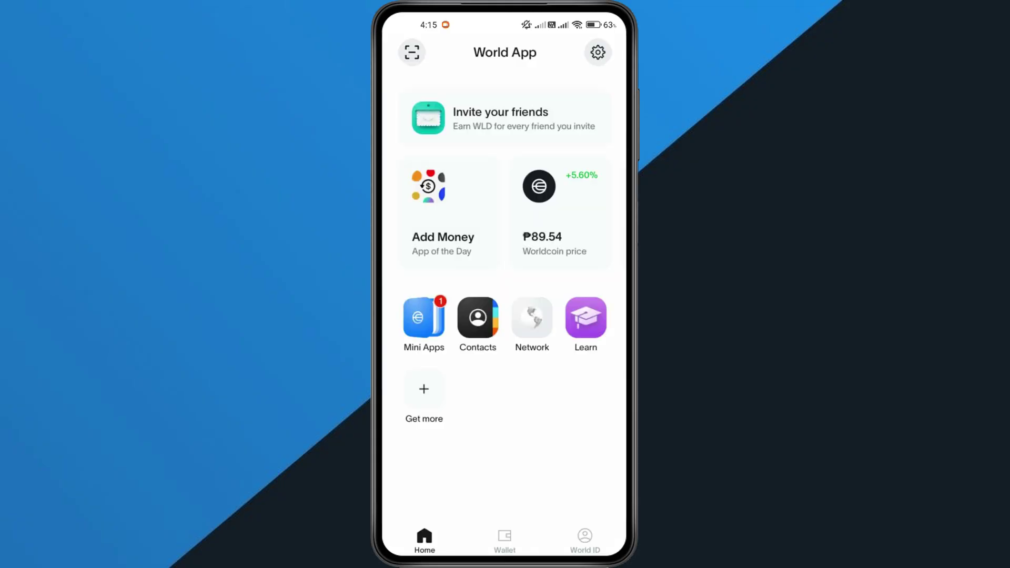
left_click(597, 53)
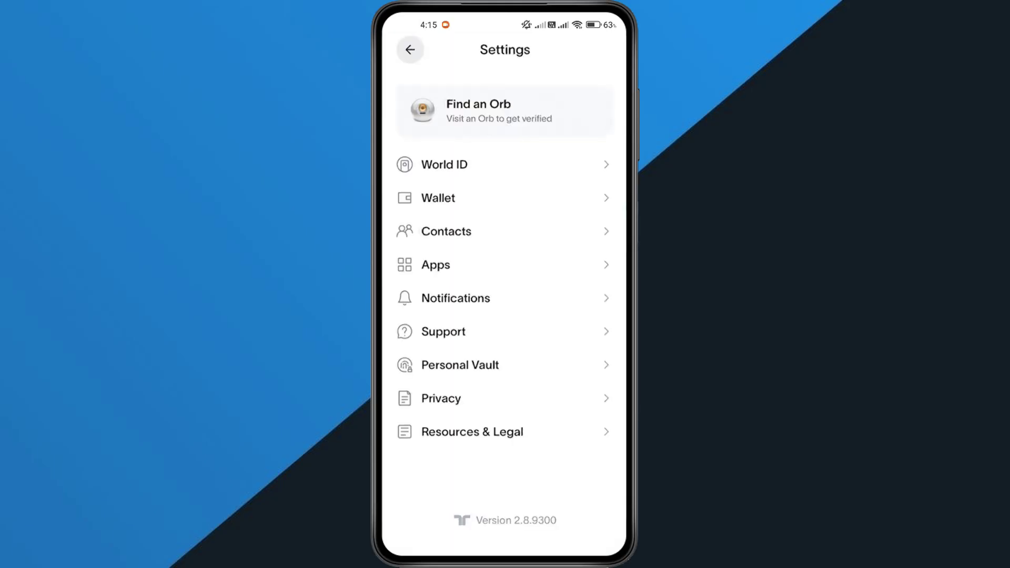